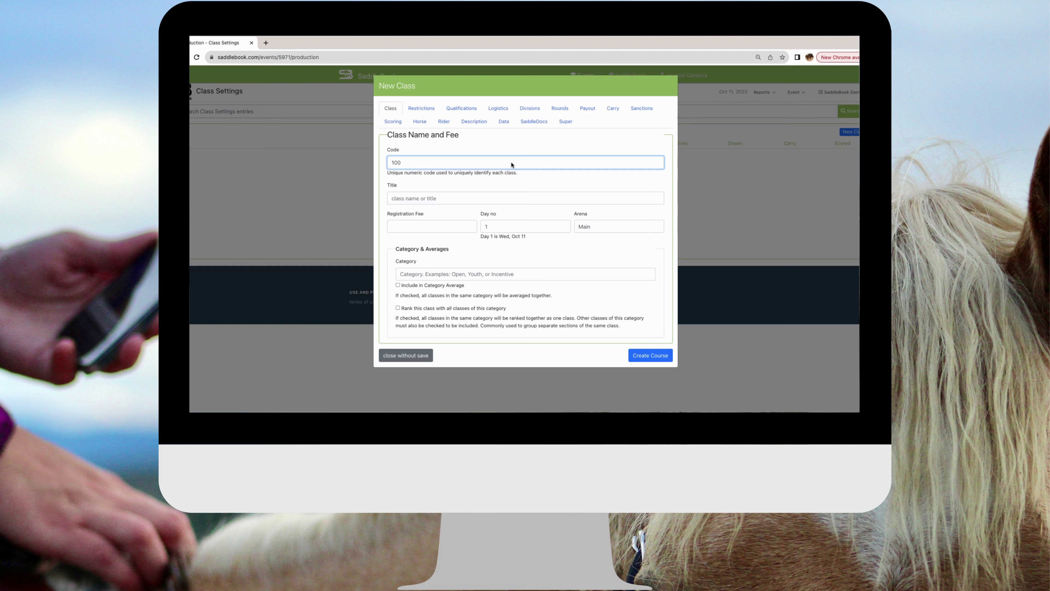
Title the new class "Open 4D" and set its registration fee to 40.
{"action": "left_click", "coordinate": [392, 198]}
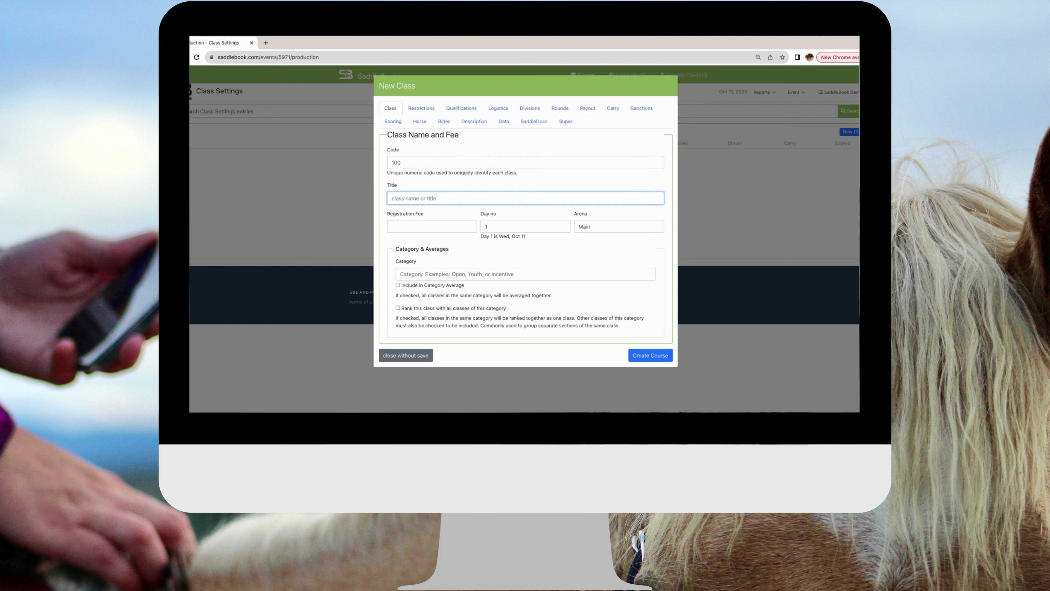
{"action": "type", "text": "Open 4D"}
{"action": "left_click", "coordinate": [430, 226]}
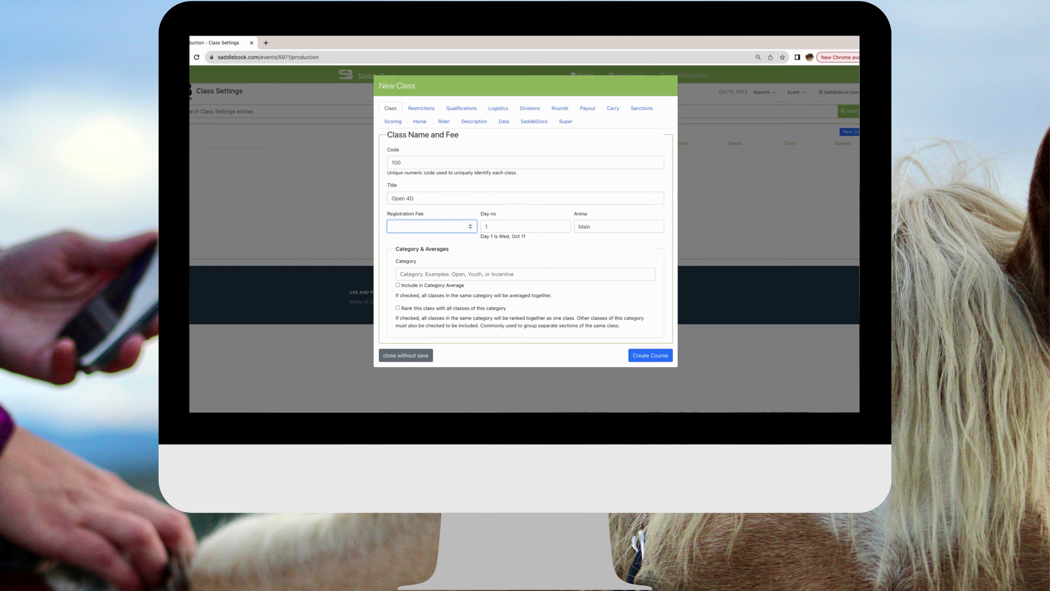
{"action": "type", "text": "40"}
{"action": "key", "text": "Tab"}
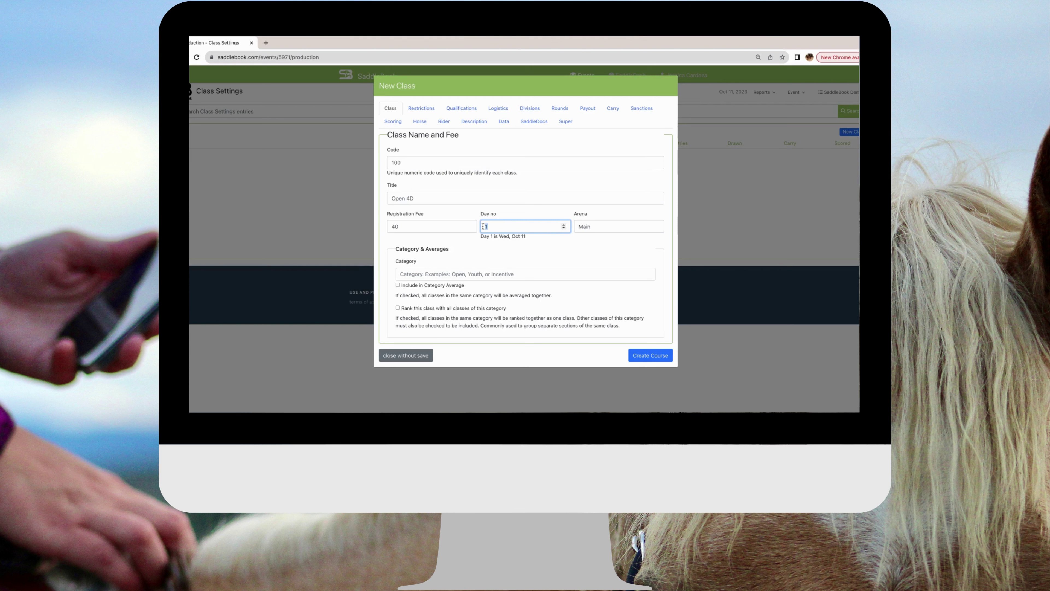
{"action": "left_click", "coordinate": [609, 226]}
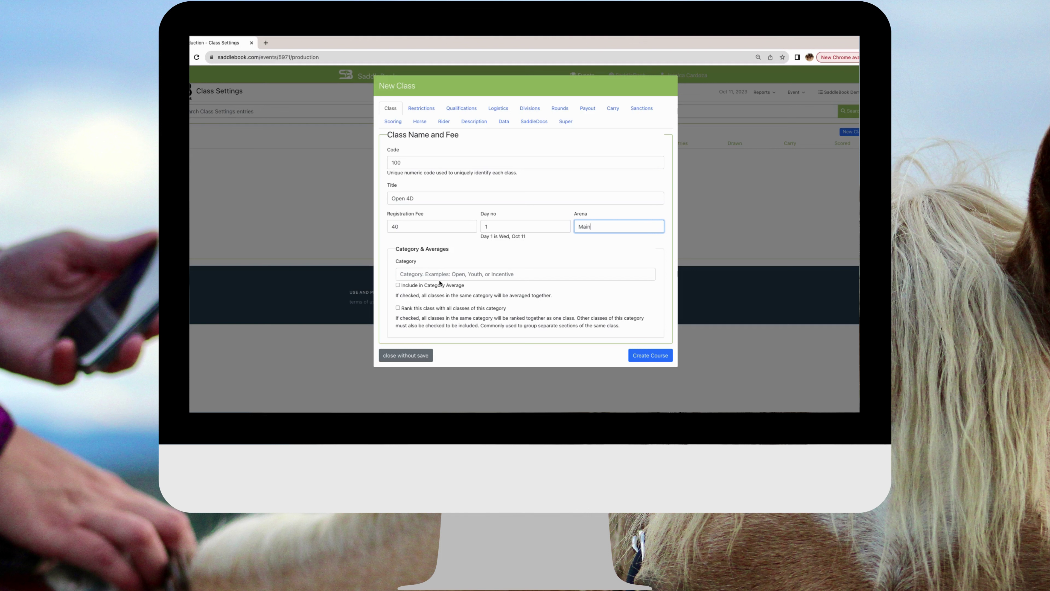
{"action": "left_click", "coordinate": [469, 275]}
Examine the class restrictions, from rider age and acknowledgement to admin restrictions, maximum entries, re-entry and automatic draws.
{"action": "left_click", "coordinate": [419, 109]}
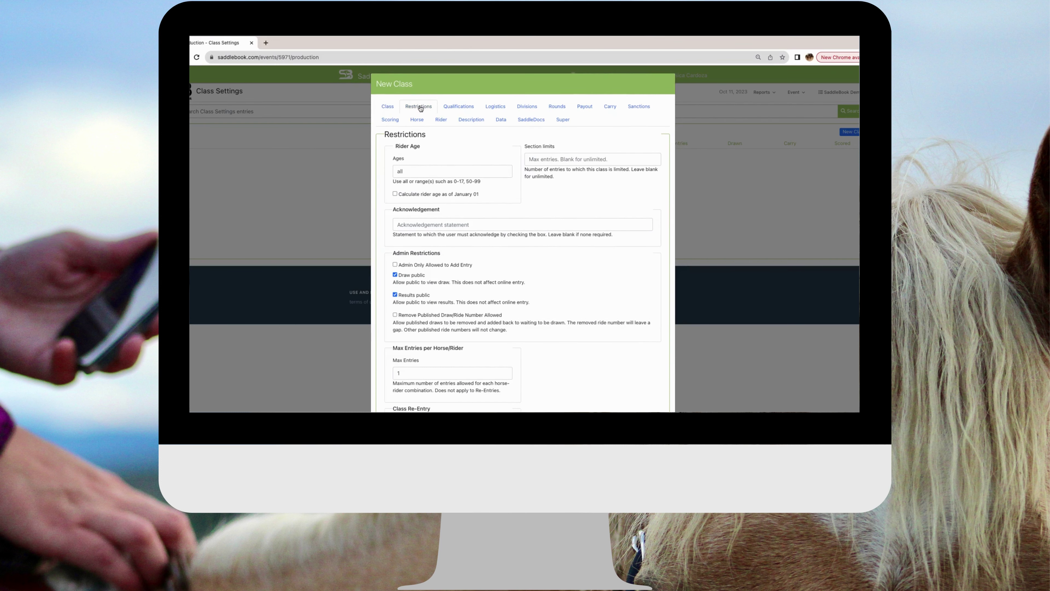
{"action": "scroll", "coordinate": [421, 170], "scroll_direction": "down", "scroll_amount": 1}
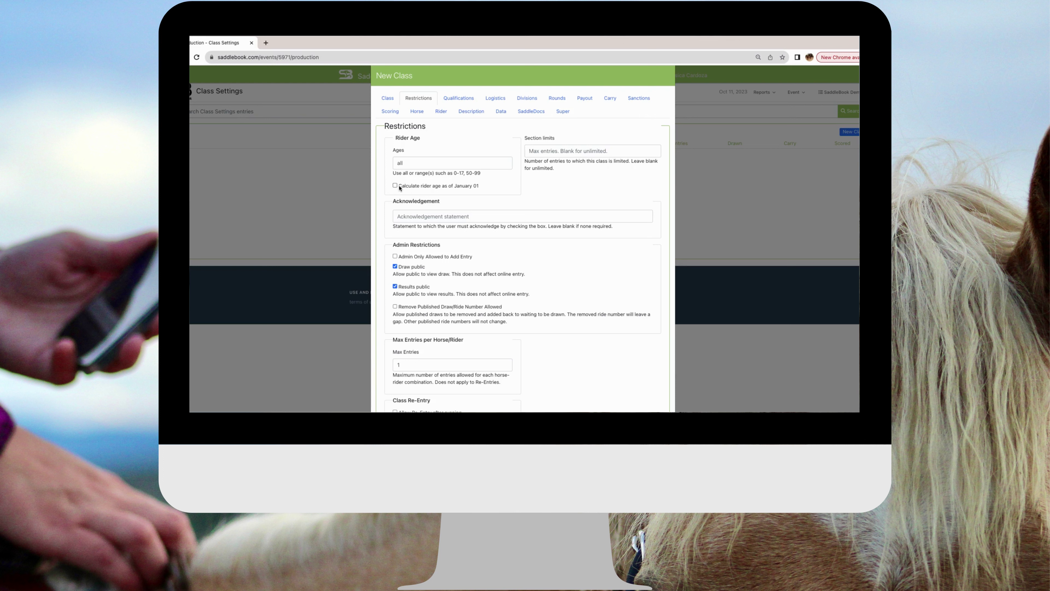
{"action": "scroll", "coordinate": [466, 195], "scroll_direction": "down", "scroll_amount": 1}
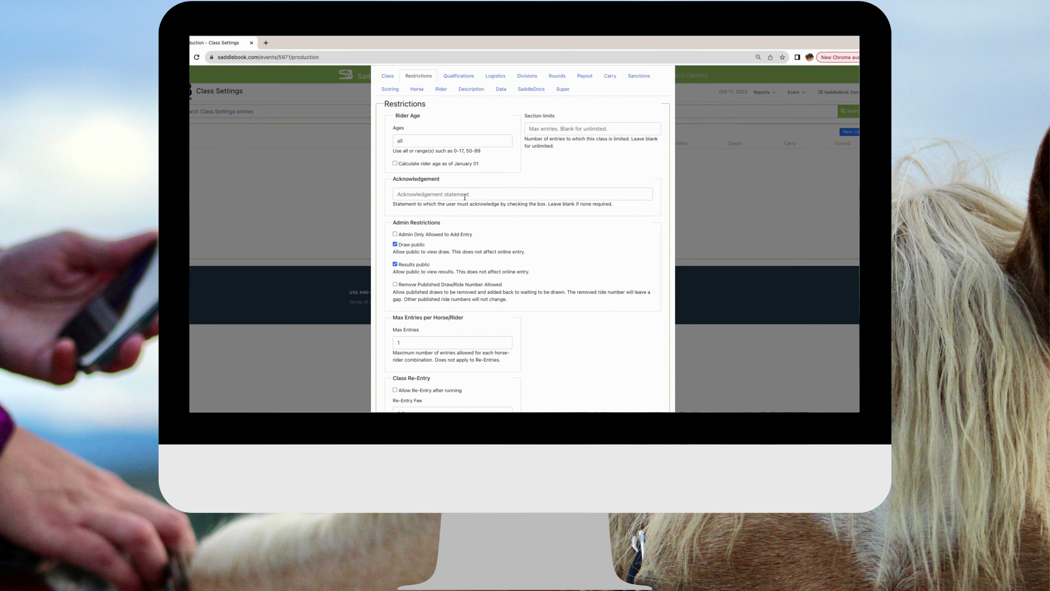
{"action": "scroll", "coordinate": [464, 198], "scroll_direction": "down", "scroll_amount": 1}
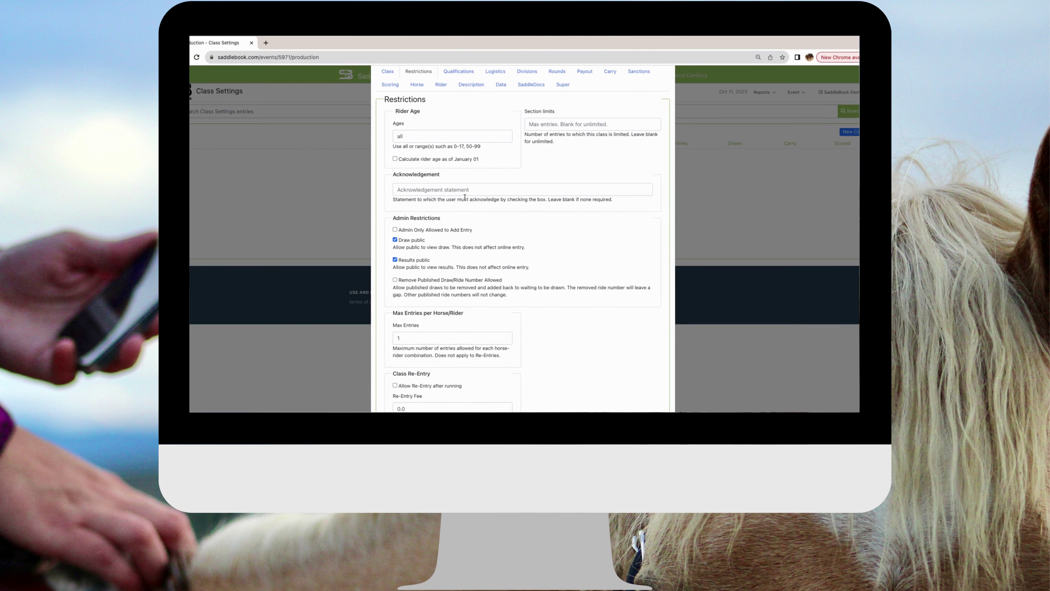
{"action": "scroll", "coordinate": [465, 198], "scroll_direction": "down", "scroll_amount": 1}
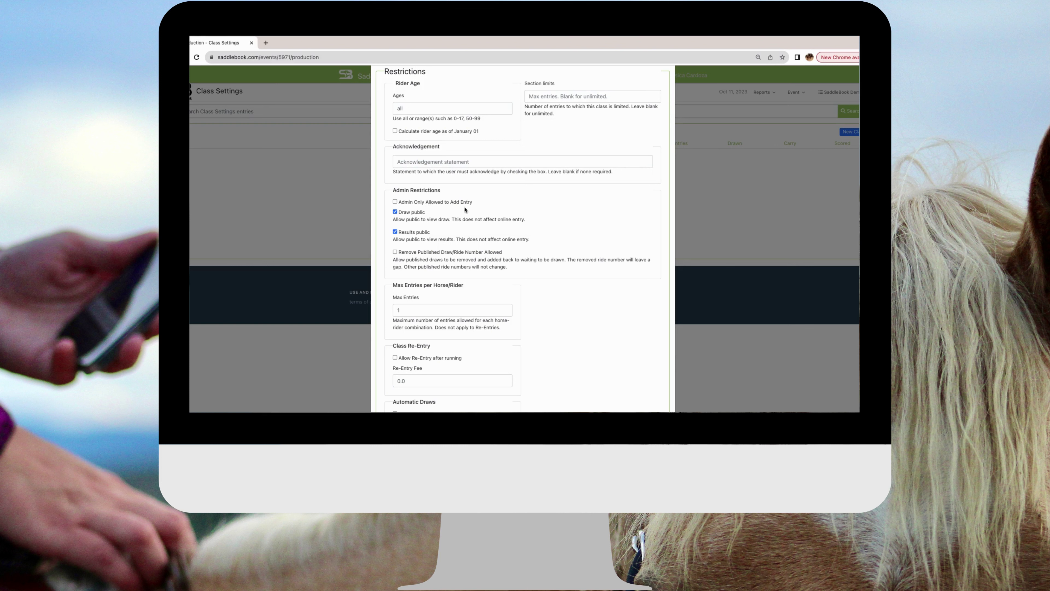
{"action": "scroll", "coordinate": [455, 209], "scroll_direction": "down", "scroll_amount": 1}
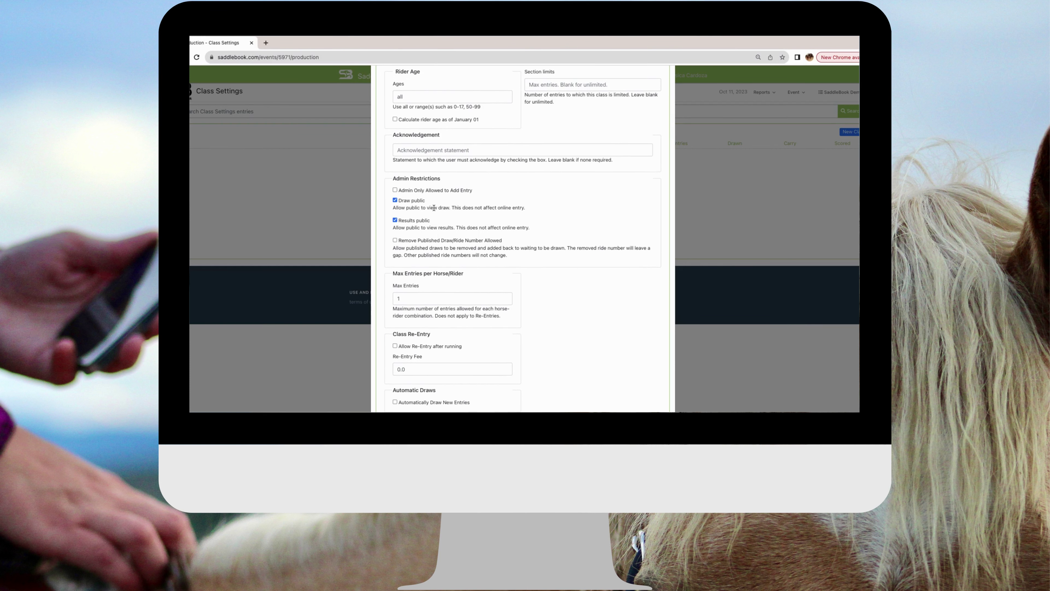
{"action": "scroll", "coordinate": [432, 211], "scroll_direction": "down", "scroll_amount": 1}
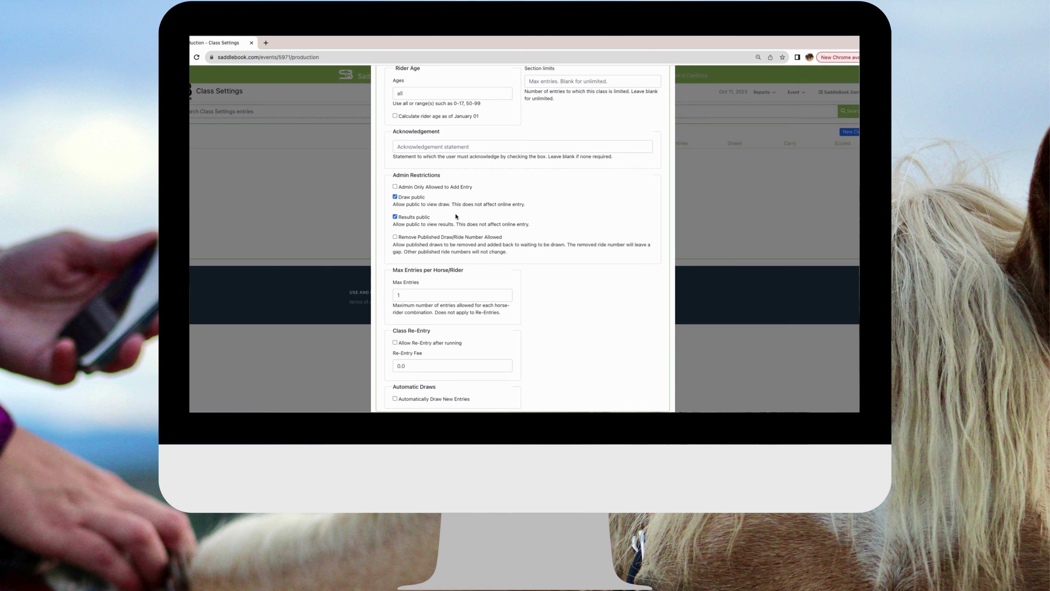
{"action": "scroll", "coordinate": [455, 217], "scroll_direction": "down", "scroll_amount": 1}
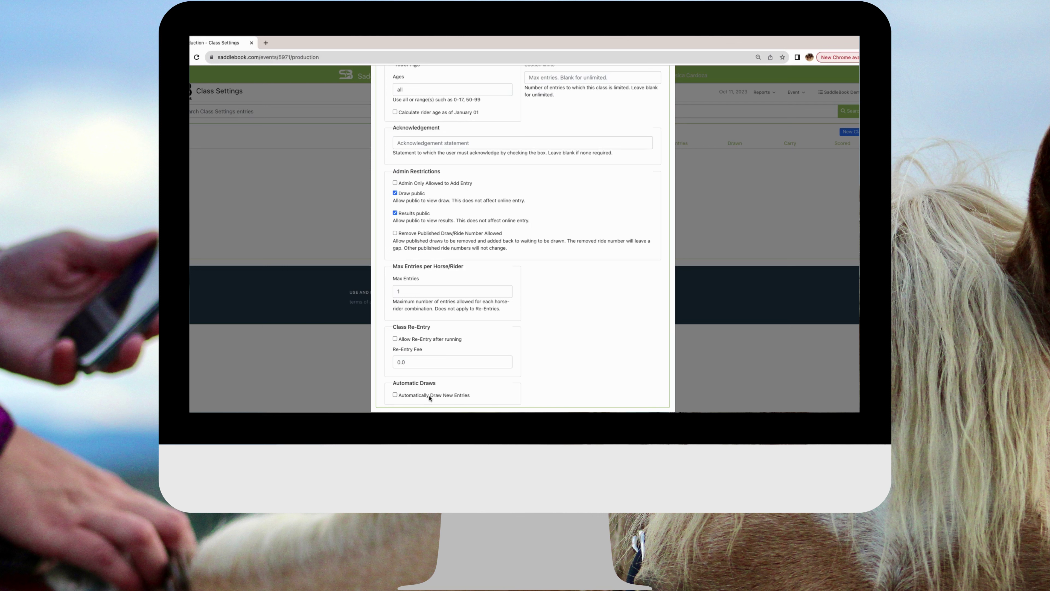
{"action": "scroll", "coordinate": [476, 331], "scroll_direction": "up", "scroll_amount": 3}
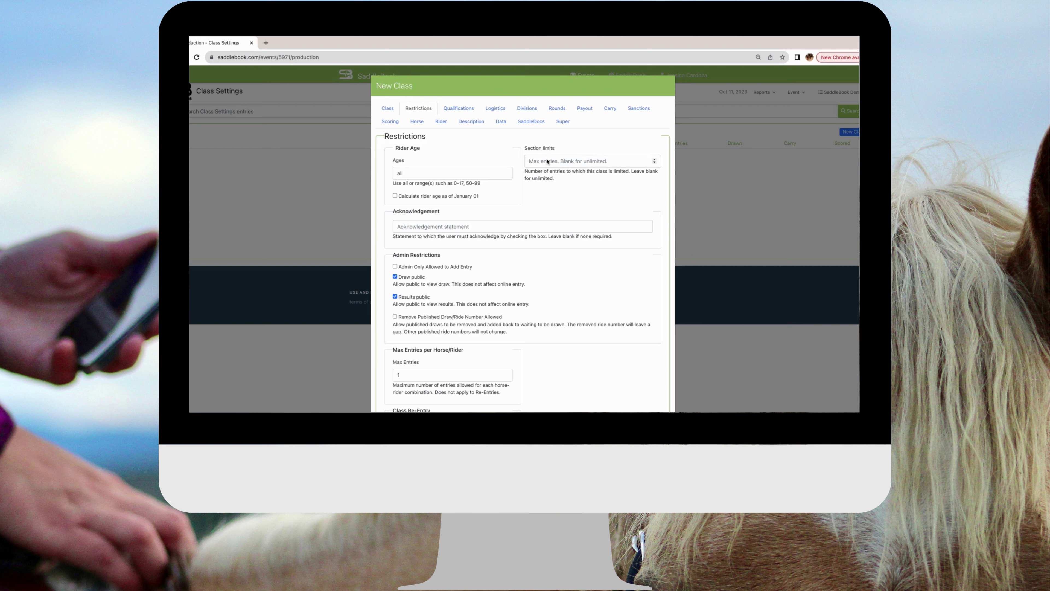
Limit the class section to 30 entries.
{"action": "left_click", "coordinate": [531, 161]}
{"action": "type", "text": "30"}
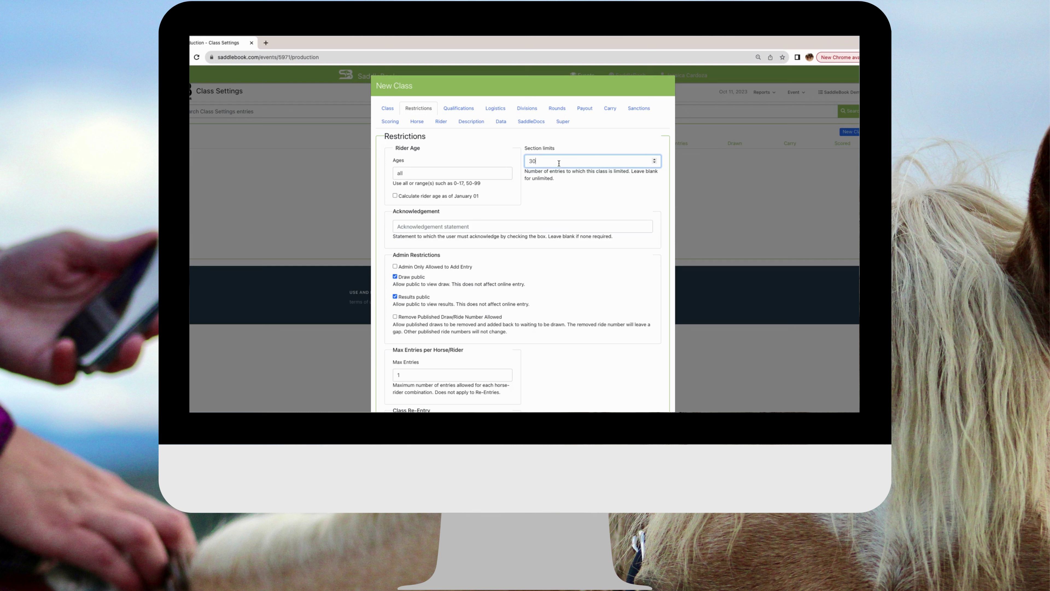
{"action": "key", "text": "Tab"}
Set the class to 4 divisions with division intervals of 0.5, 0.5, 1.0, 999.
{"action": "left_click", "coordinate": [528, 110]}
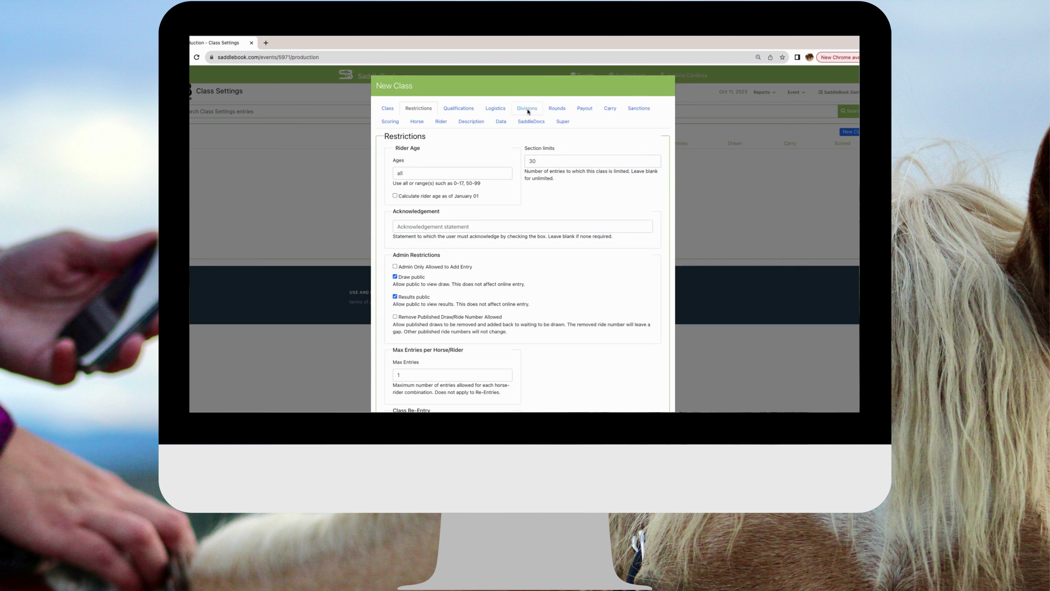
{"action": "left_click", "coordinate": [524, 110]}
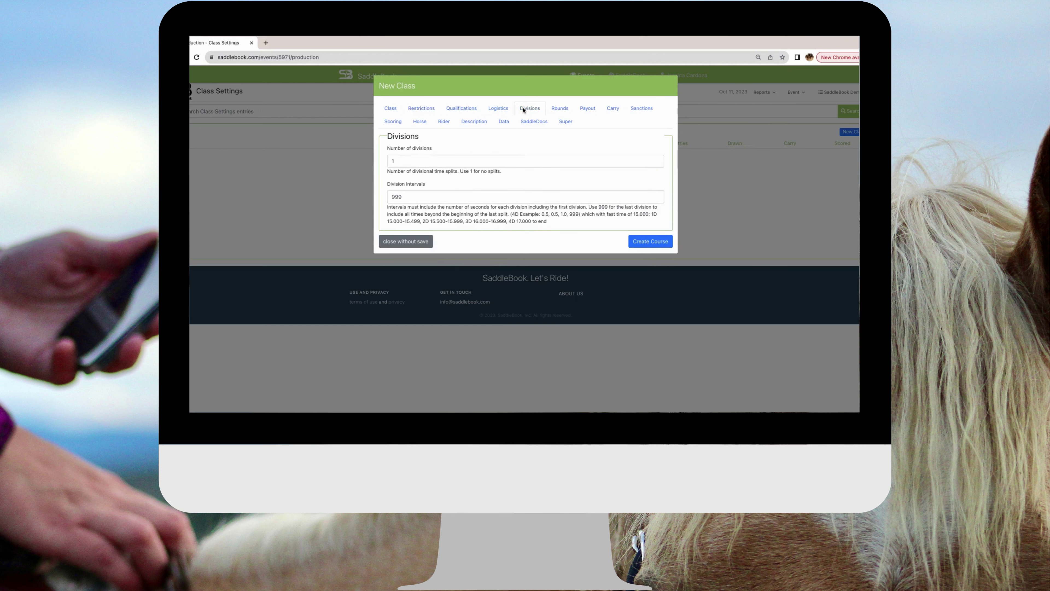
{"action": "left_click", "coordinate": [414, 163]}
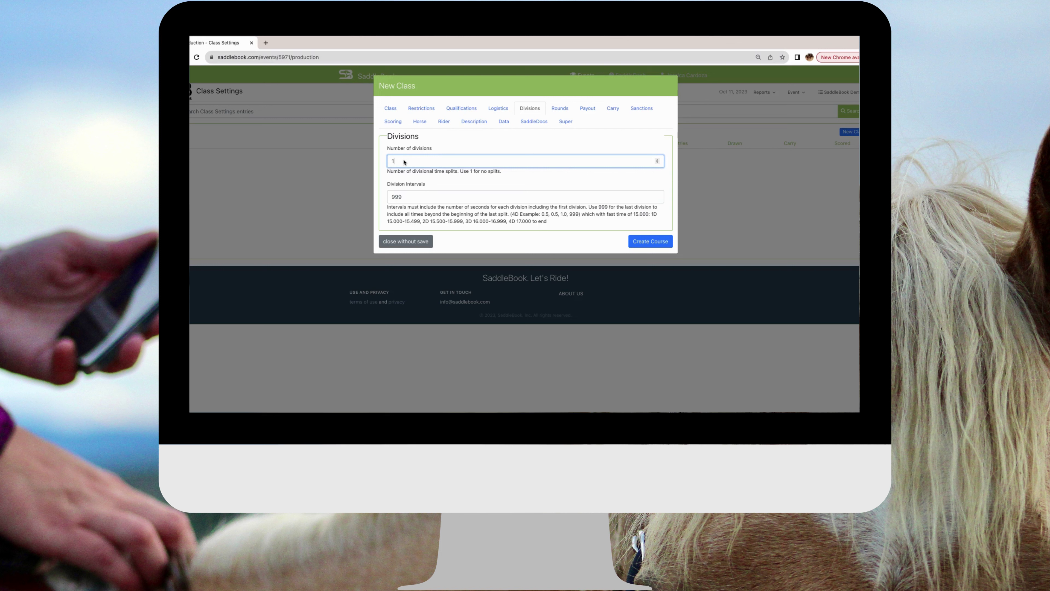
{"action": "key", "text": "BackSpace"}
{"action": "type", "text": "4"}
{"action": "key", "text": "Tab"}
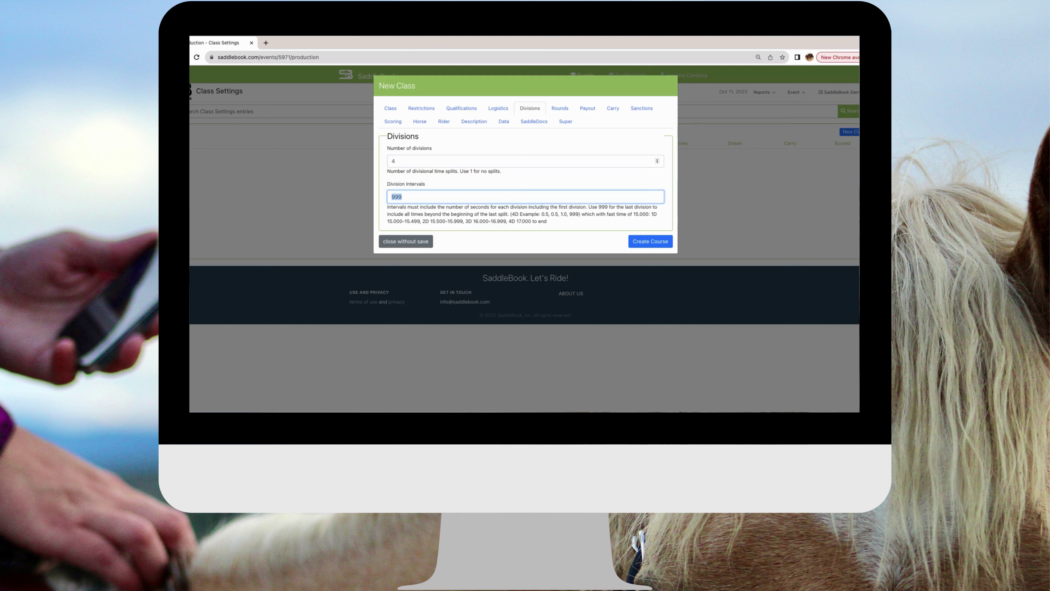
{"action": "key", "text": "BackSpace"}
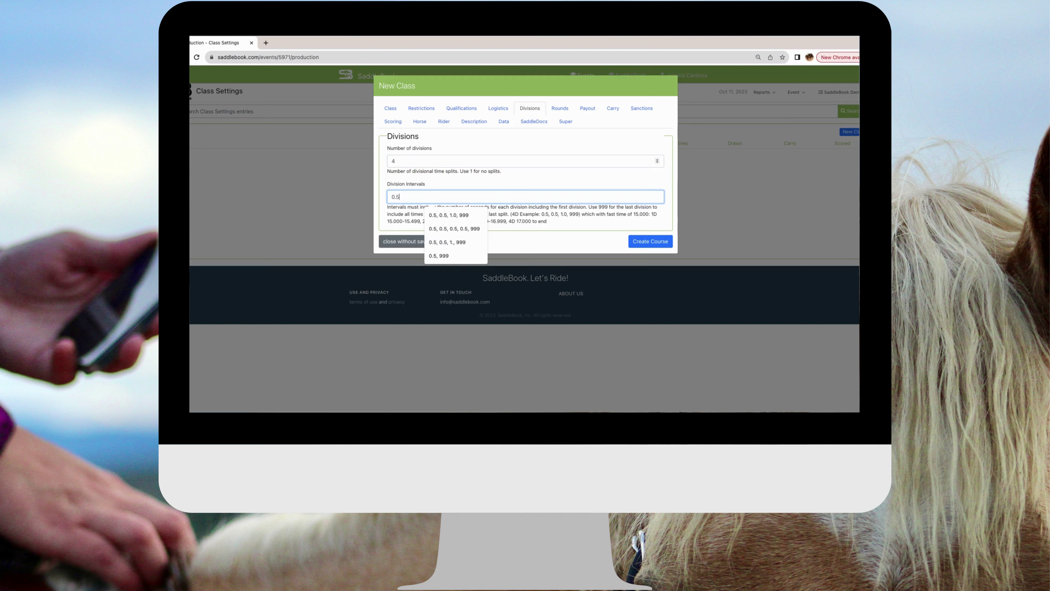
{"action": "left_click", "coordinate": [458, 221]}
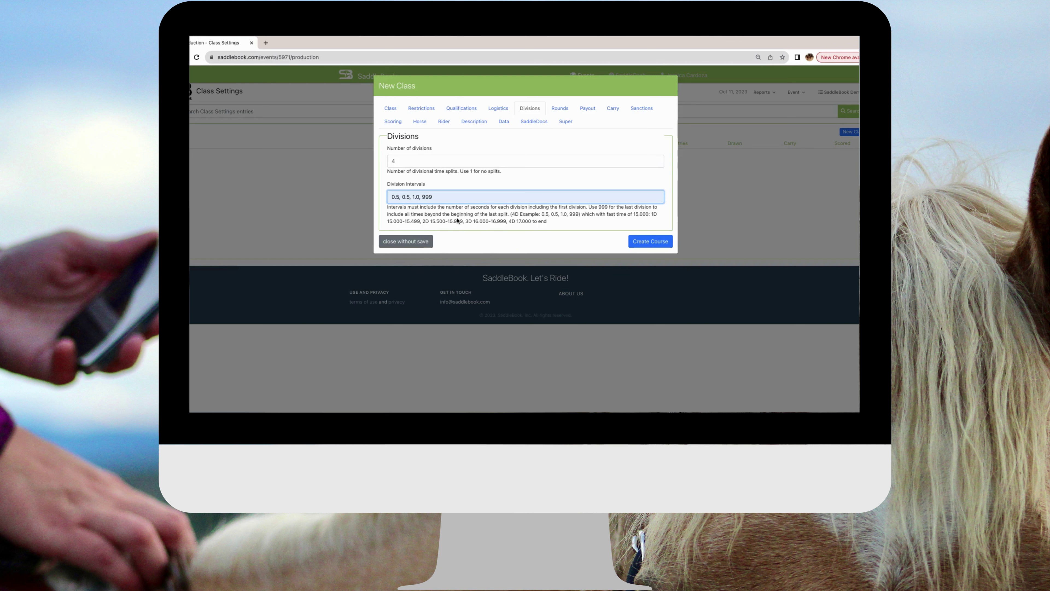
{"action": "left_click", "coordinate": [468, 189]}
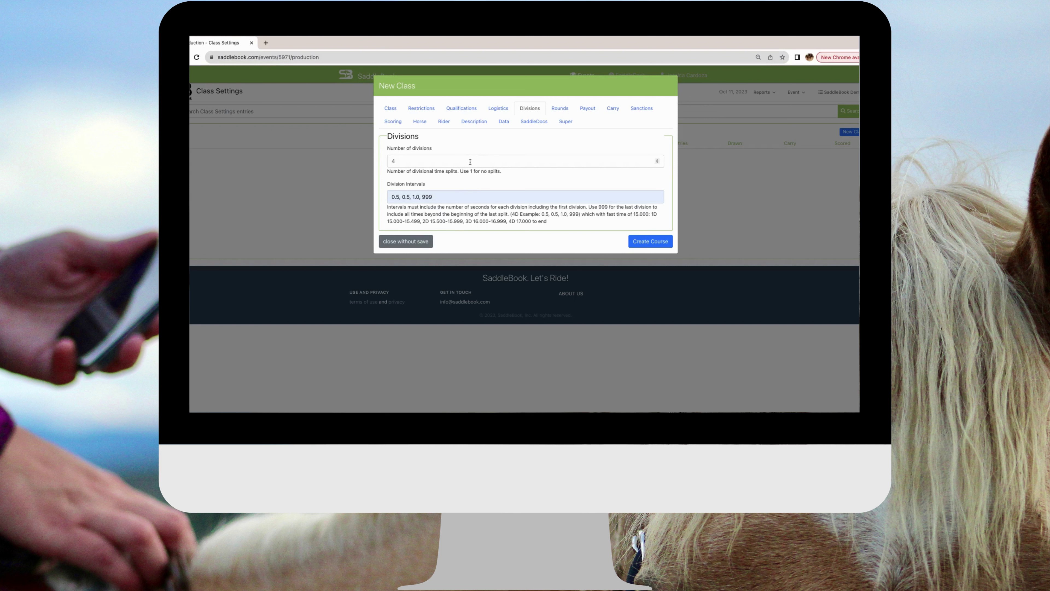
{"action": "left_click", "coordinate": [400, 163]}
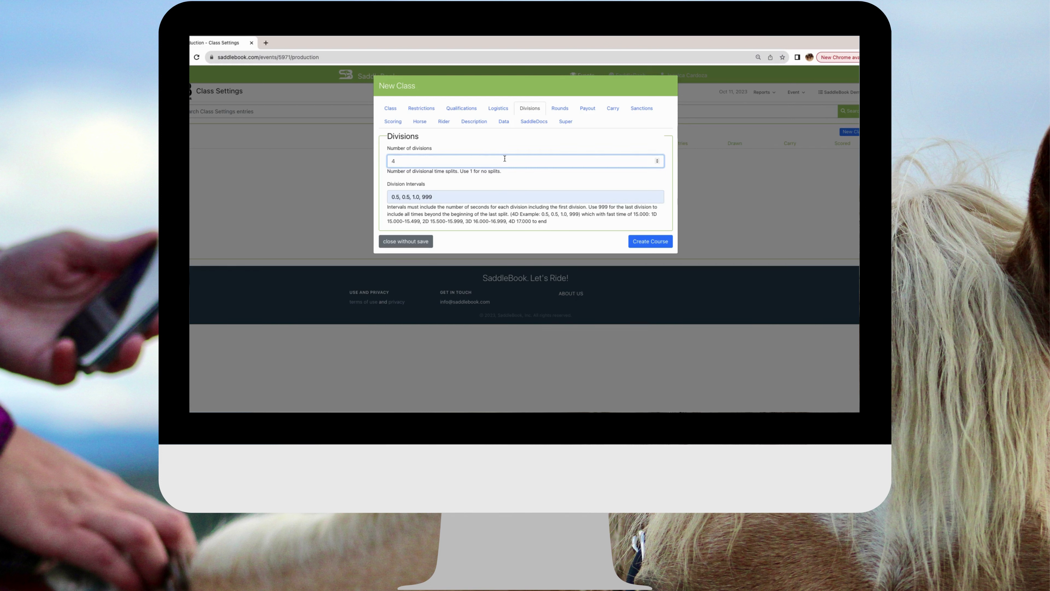
Examine the class payout settings, including purse calculation, payout places, projected payout display and the available payout methods.
{"action": "left_click", "coordinate": [589, 110]}
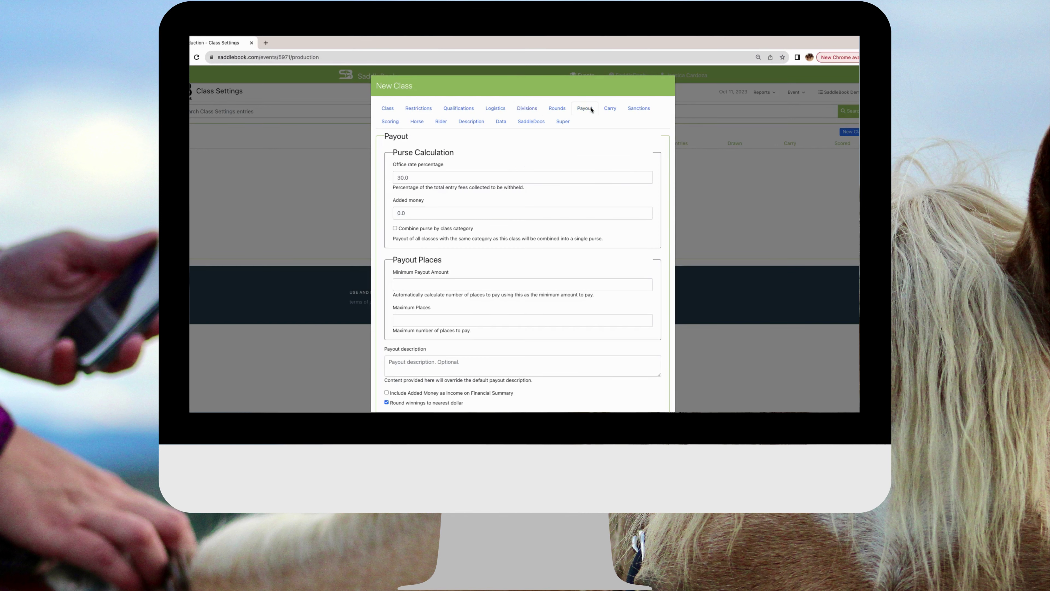
{"action": "scroll", "coordinate": [430, 175], "scroll_direction": "down", "scroll_amount": 1}
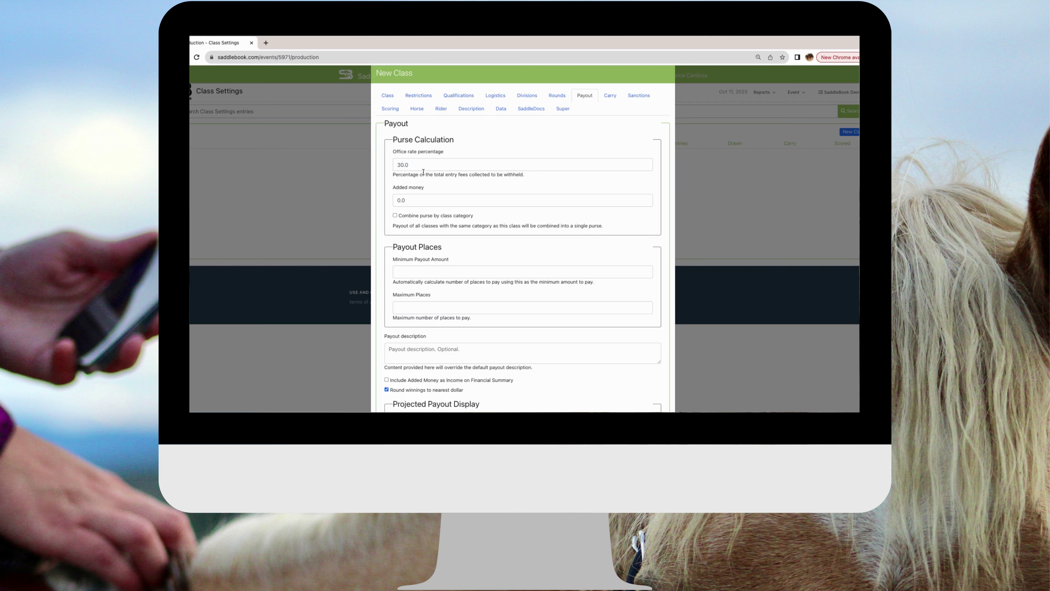
{"action": "scroll", "coordinate": [424, 172], "scroll_direction": "down", "scroll_amount": 2}
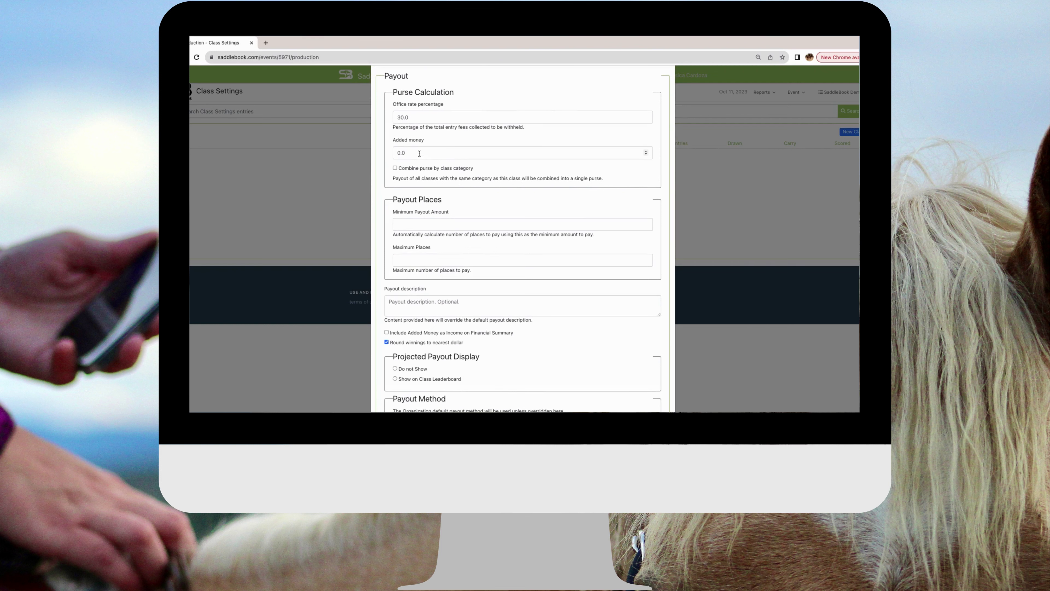
{"action": "scroll", "coordinate": [423, 151], "scroll_direction": "down", "scroll_amount": 1}
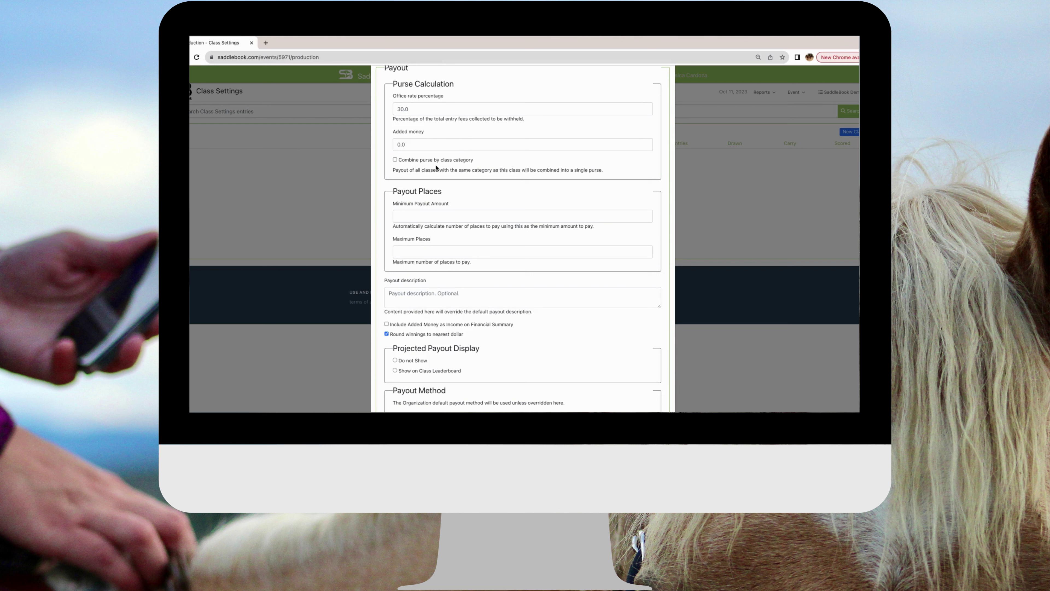
{"action": "scroll", "coordinate": [437, 168], "scroll_direction": "down", "scroll_amount": 1}
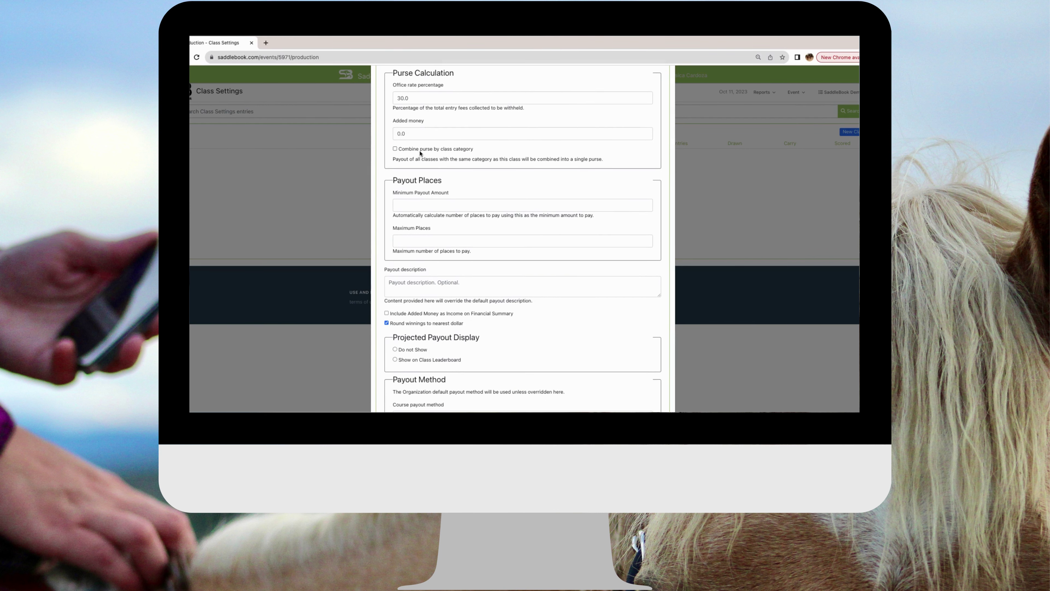
{"action": "scroll", "coordinate": [422, 159], "scroll_direction": "down", "scroll_amount": 2}
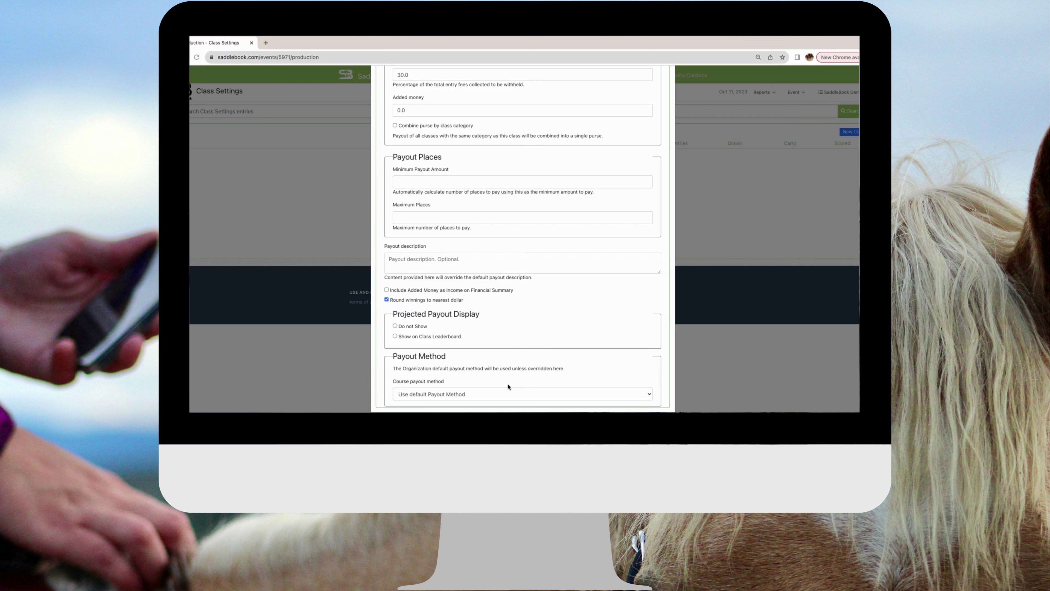
{"action": "left_click", "coordinate": [434, 395]}
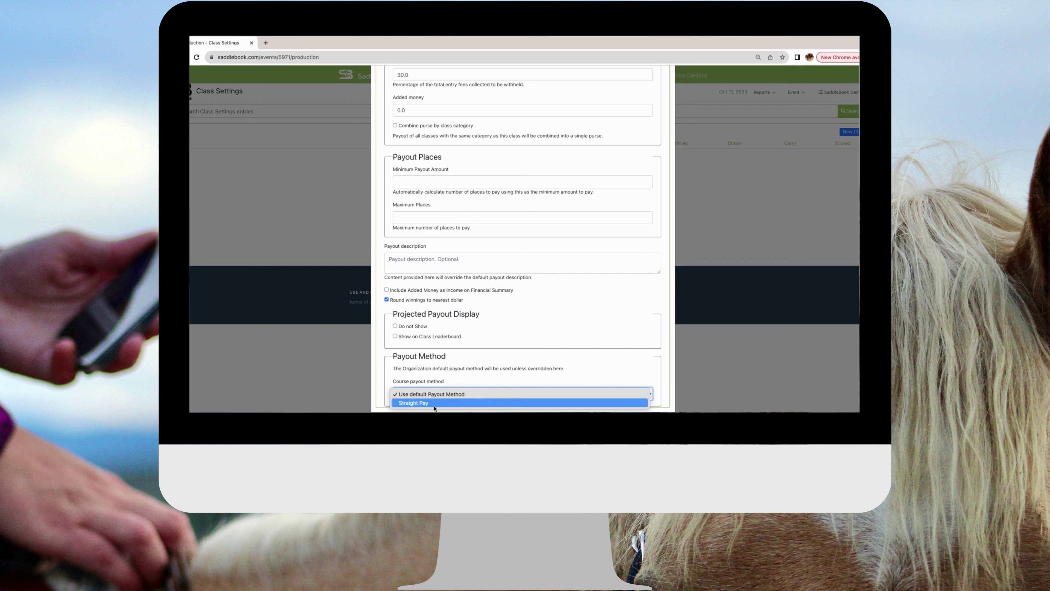
{"action": "left_click", "coordinate": [454, 381]}
{"action": "scroll", "coordinate": [453, 380], "scroll_direction": "up", "scroll_amount": 5}
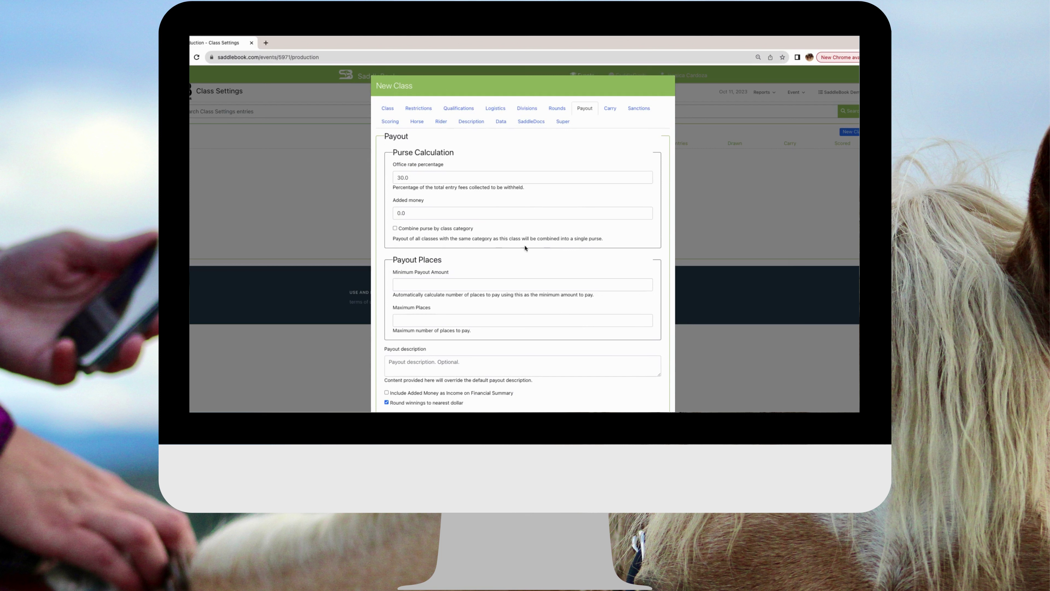
Set the class to carry over only with the carry-one-score method, and check the available carry-from classes.
{"action": "left_click", "coordinate": [611, 109]}
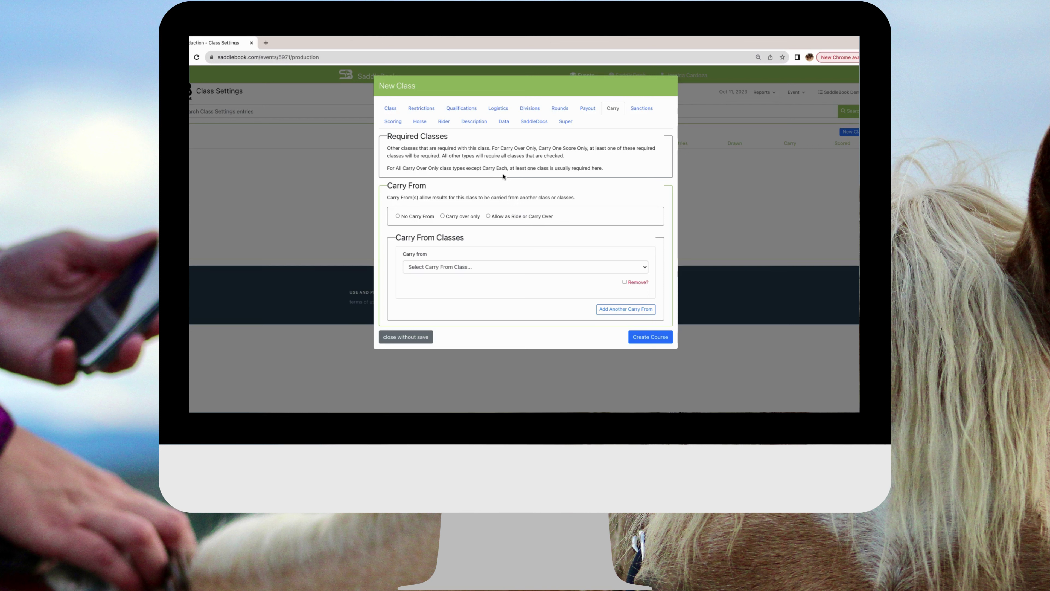
{"action": "left_click", "coordinate": [443, 217]}
{"action": "scroll", "coordinate": [445, 218], "scroll_direction": "down", "scroll_amount": 1}
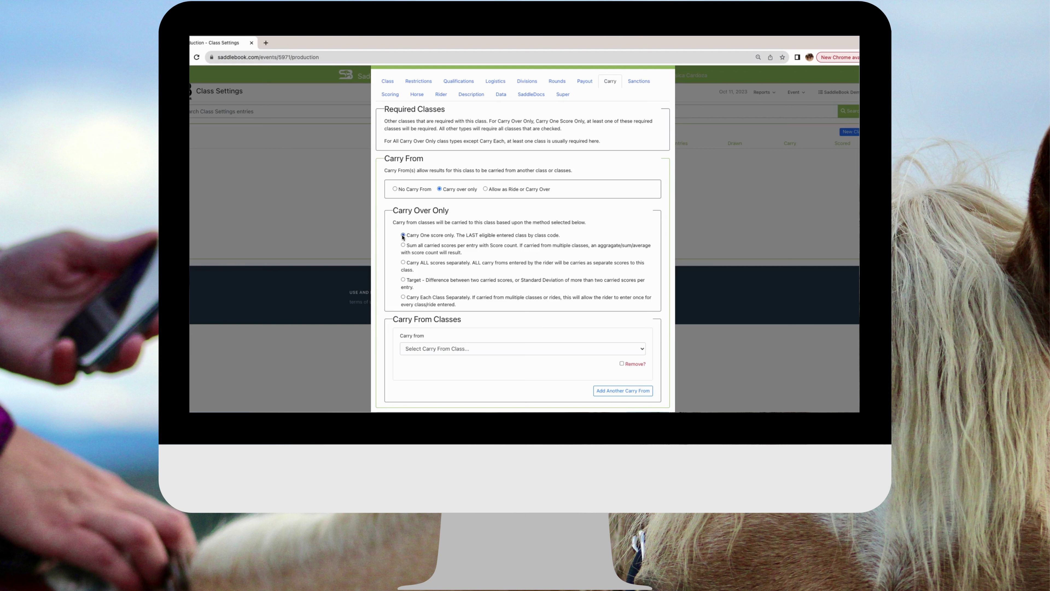
{"action": "left_click", "coordinate": [440, 350]}
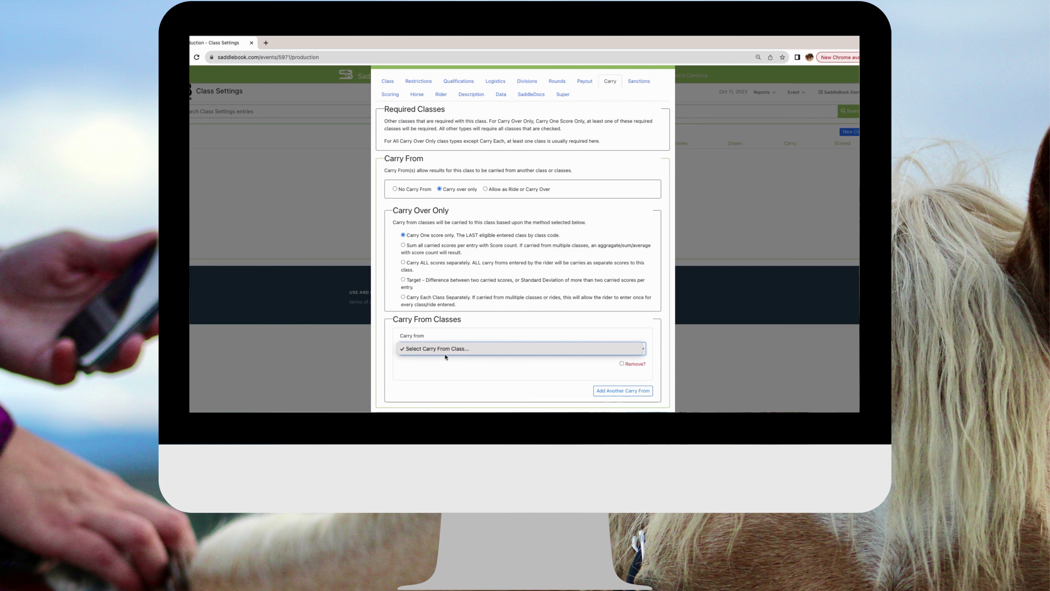
{"action": "left_click", "coordinate": [535, 352]}
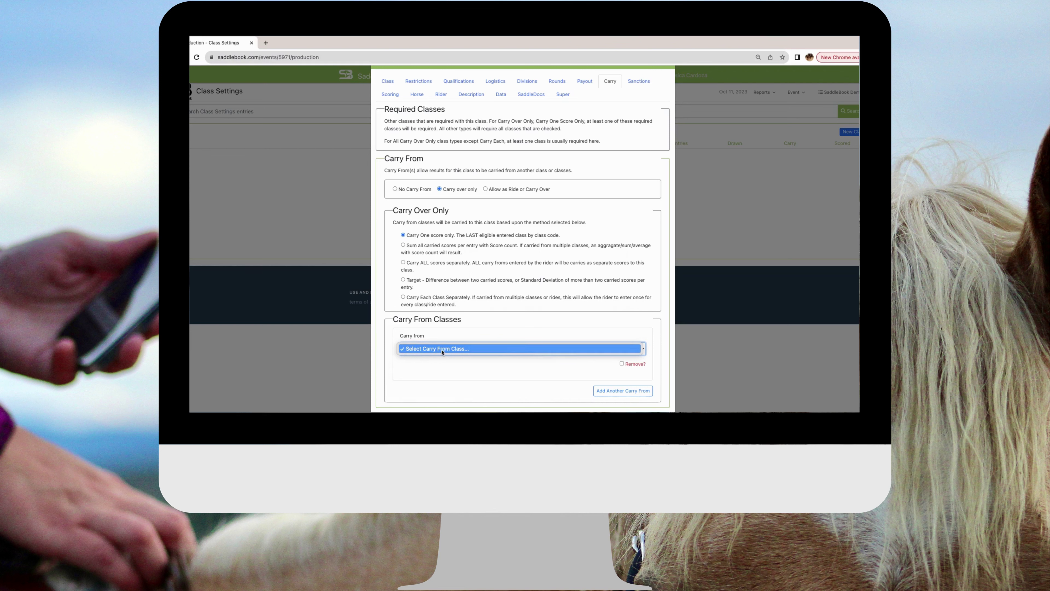
{"action": "left_click", "coordinate": [457, 350]}
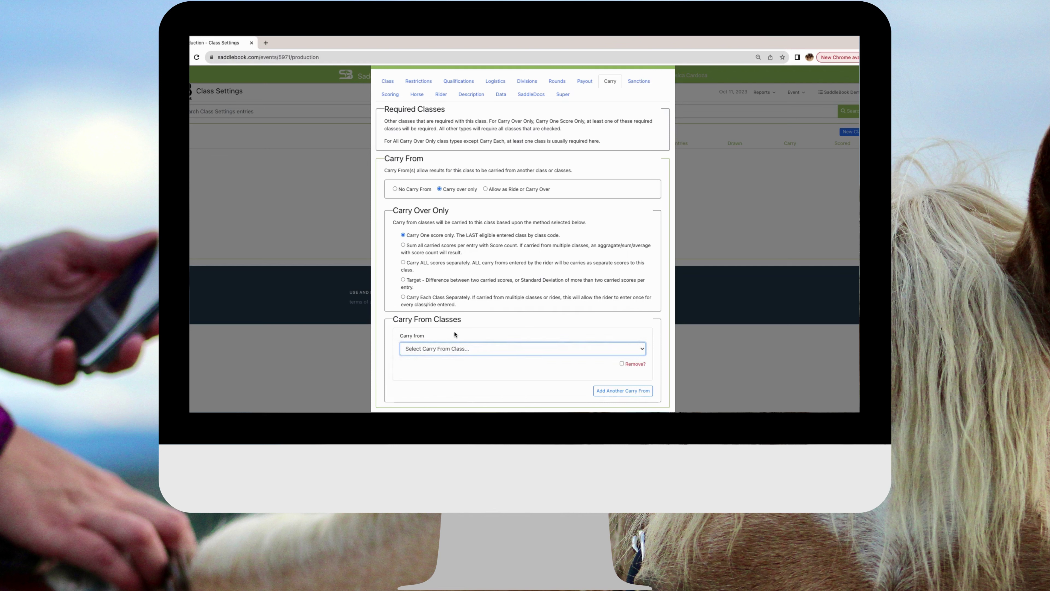
Check which sanctions can be assigned to the new class, leaving the sanction selection blank.
{"action": "left_click", "coordinate": [395, 360]}
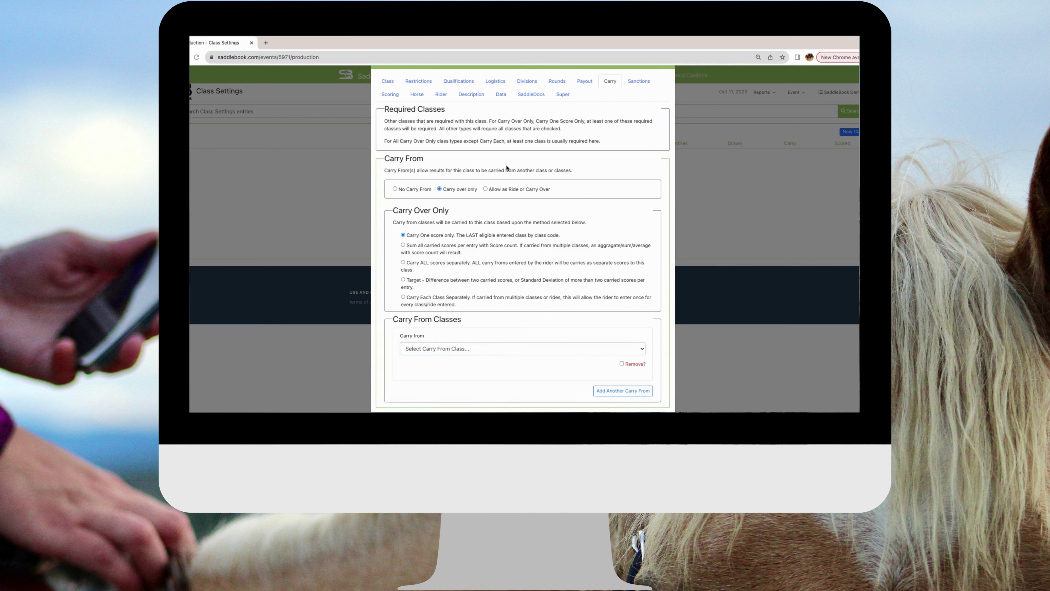
{"action": "scroll", "coordinate": [496, 265], "scroll_direction": "up", "scroll_amount": 1}
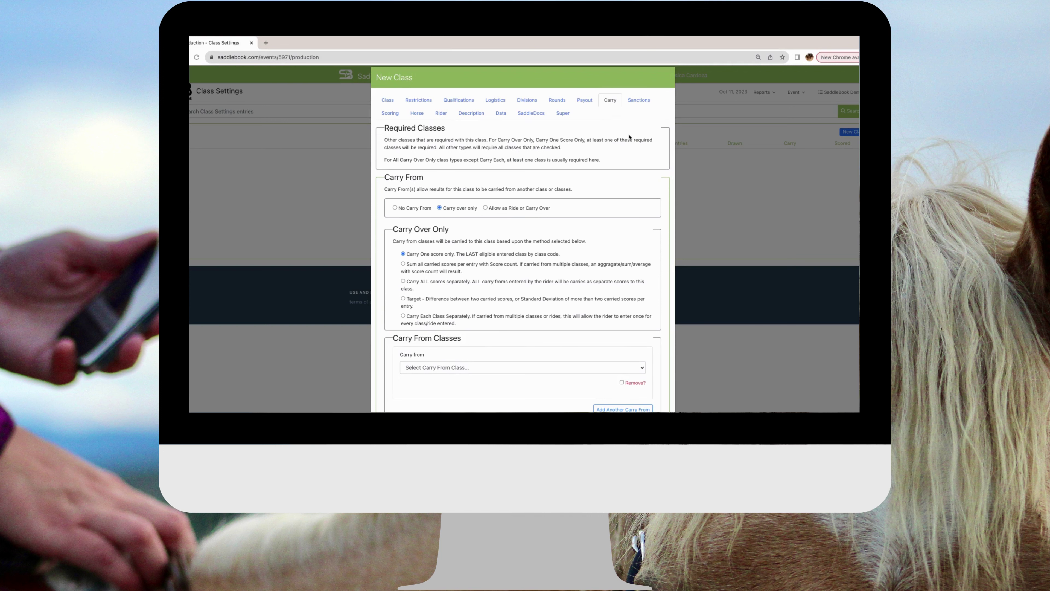
{"action": "left_click", "coordinate": [639, 101]}
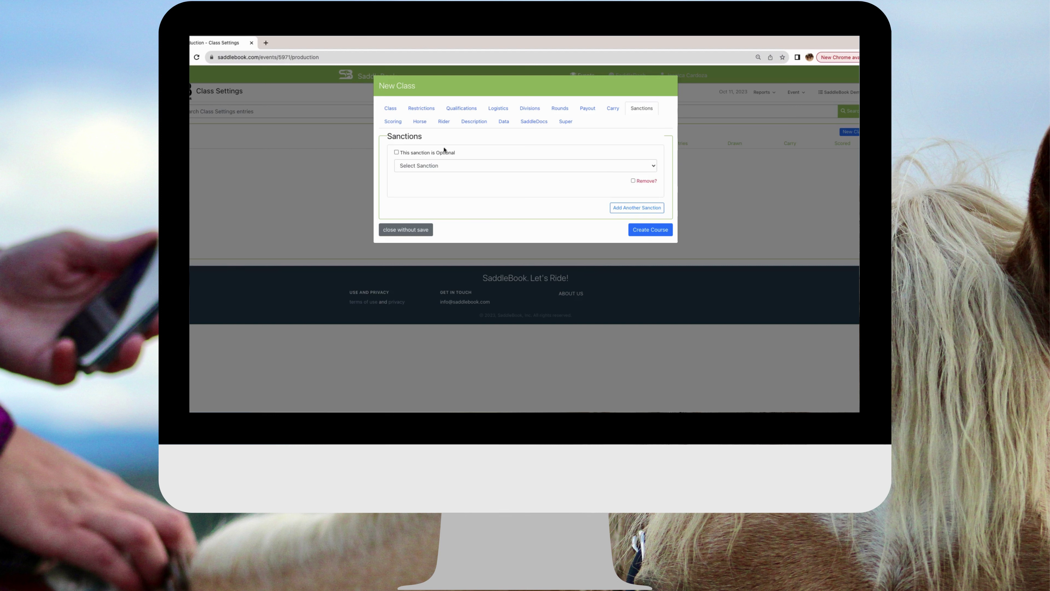
{"action": "left_click", "coordinate": [425, 166]}
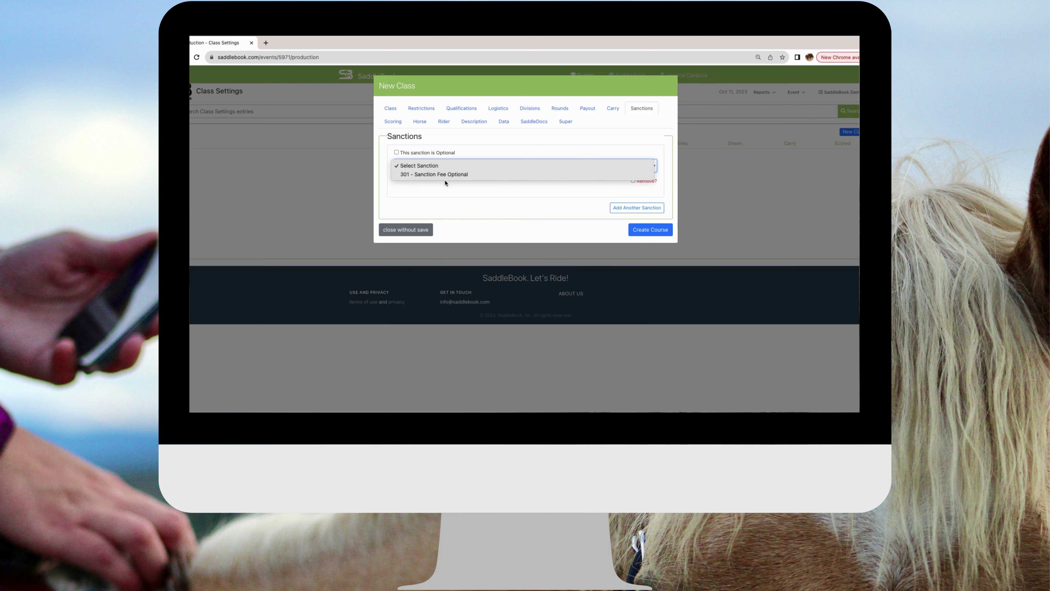
{"action": "left_click", "coordinate": [480, 142]}
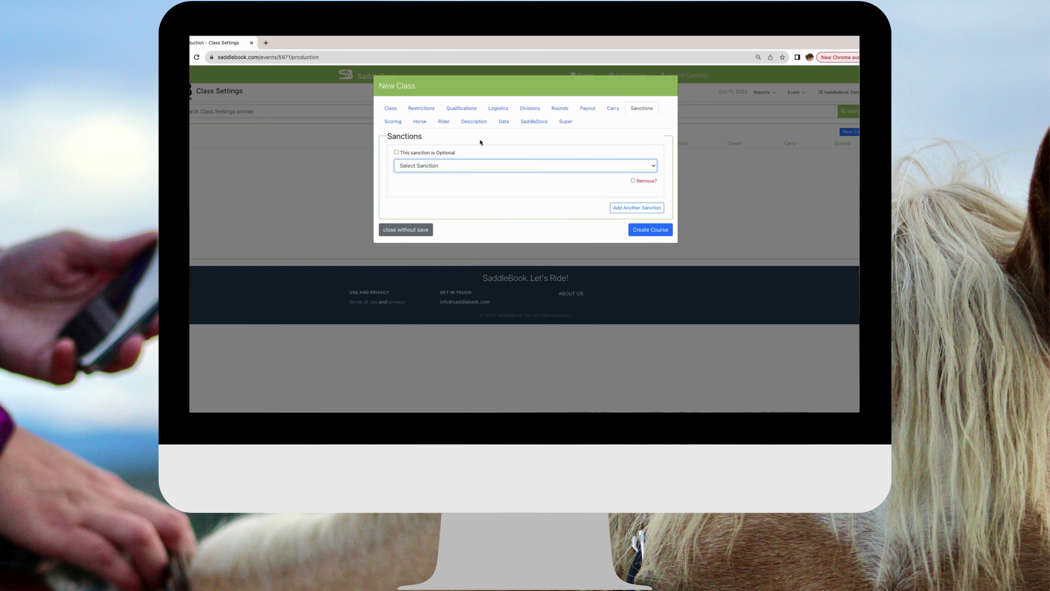
{"action": "left_click", "coordinate": [466, 237]}
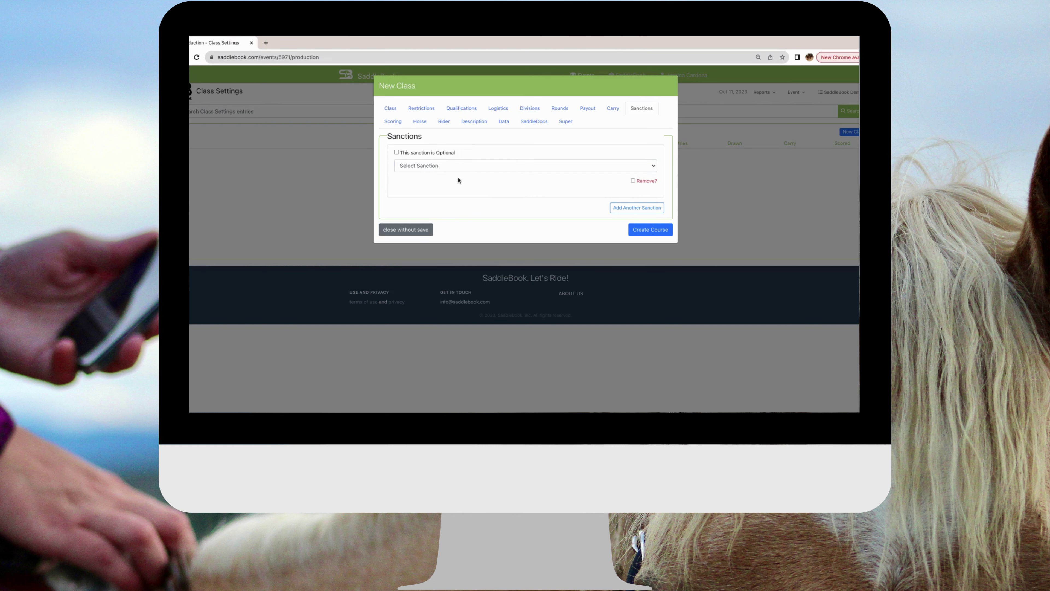
Examine the required horse and rider information, the class description field, and the start time preference and notes options.
{"action": "left_click", "coordinate": [421, 121]}
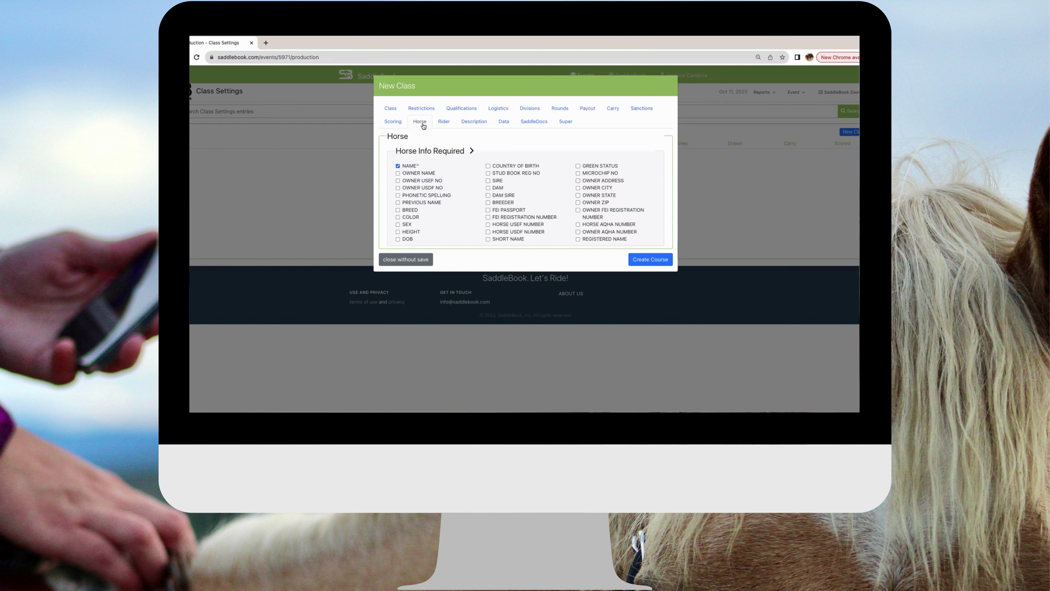
{"action": "left_click", "coordinate": [444, 123]}
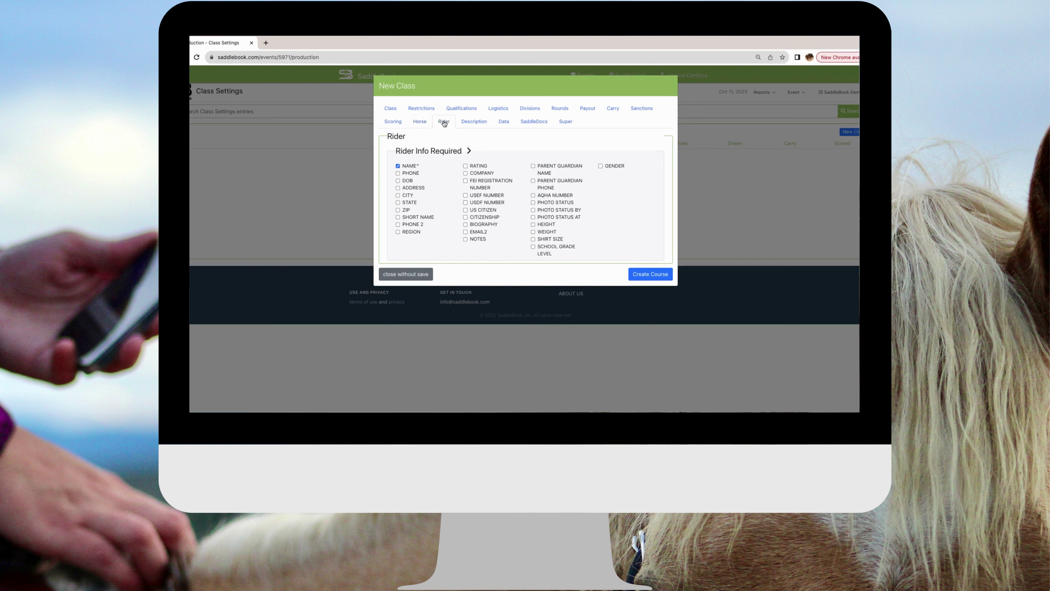
{"action": "left_click", "coordinate": [427, 123]}
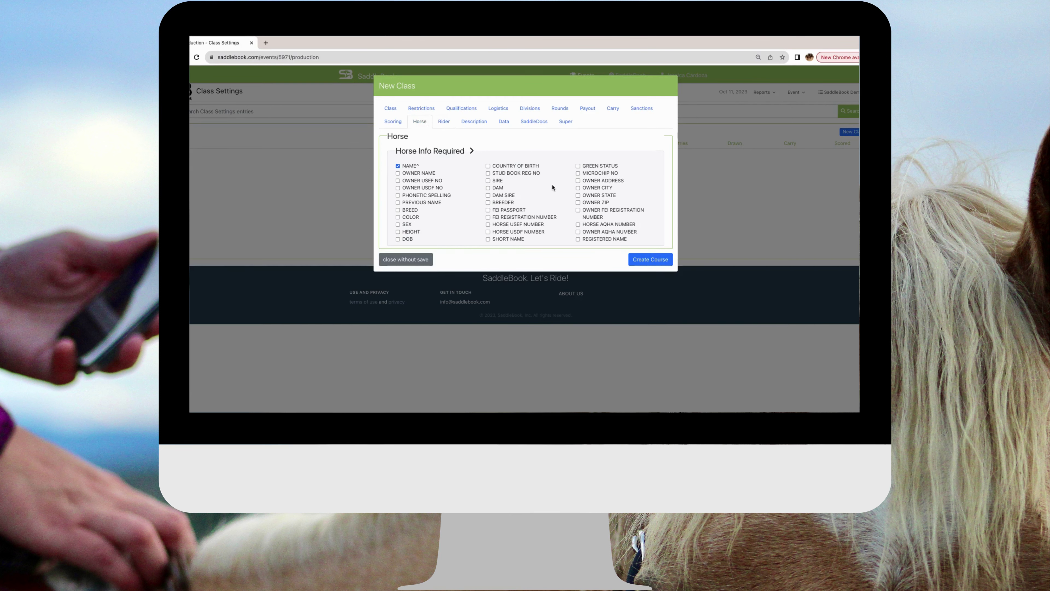
{"action": "left_click", "coordinate": [445, 122]}
{"action": "left_click", "coordinate": [483, 123]}
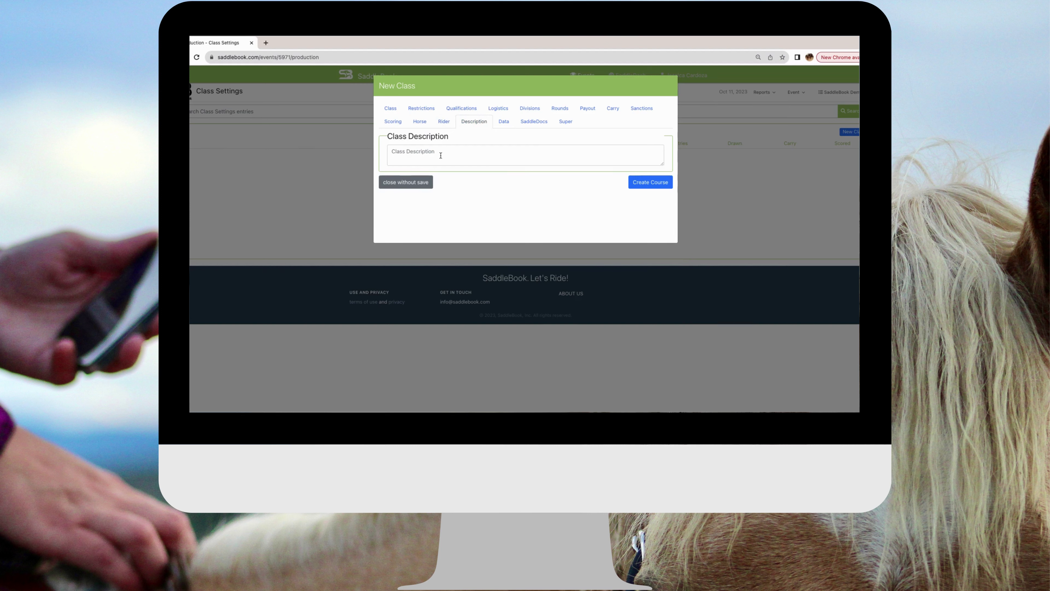
{"action": "left_click", "coordinate": [502, 124]}
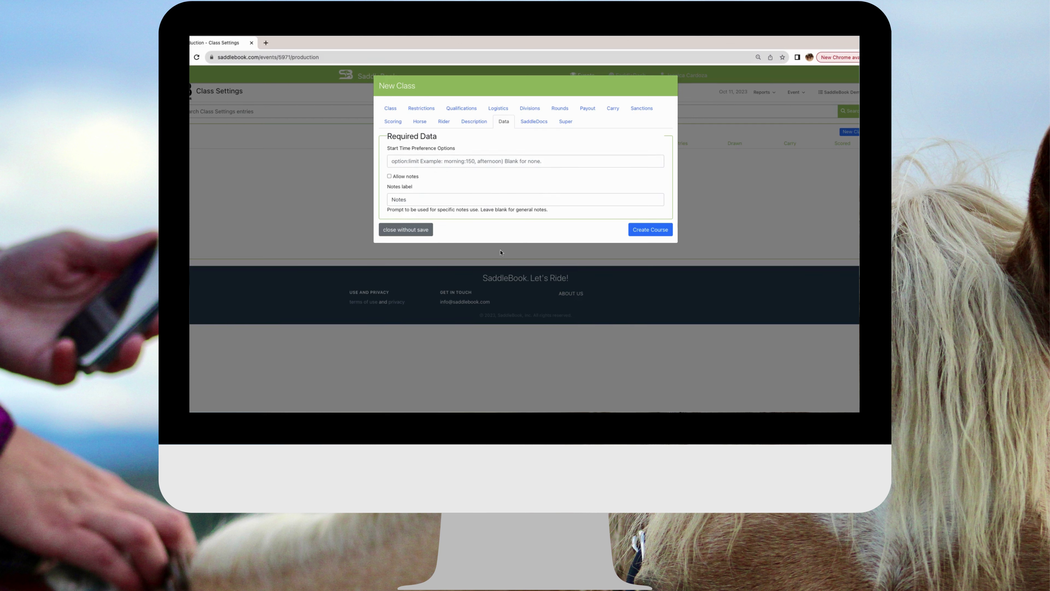
Create the class with the entered settings and reopen the settings of the Open 4D class from the class list.
{"action": "left_click", "coordinate": [630, 232]}
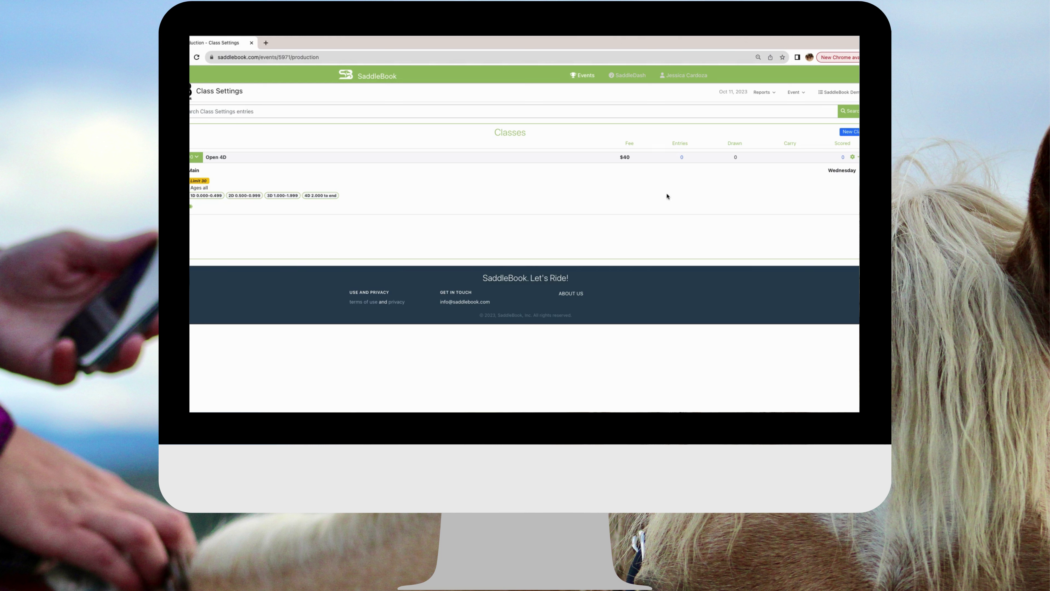
{"action": "left_click", "coordinate": [857, 157]}
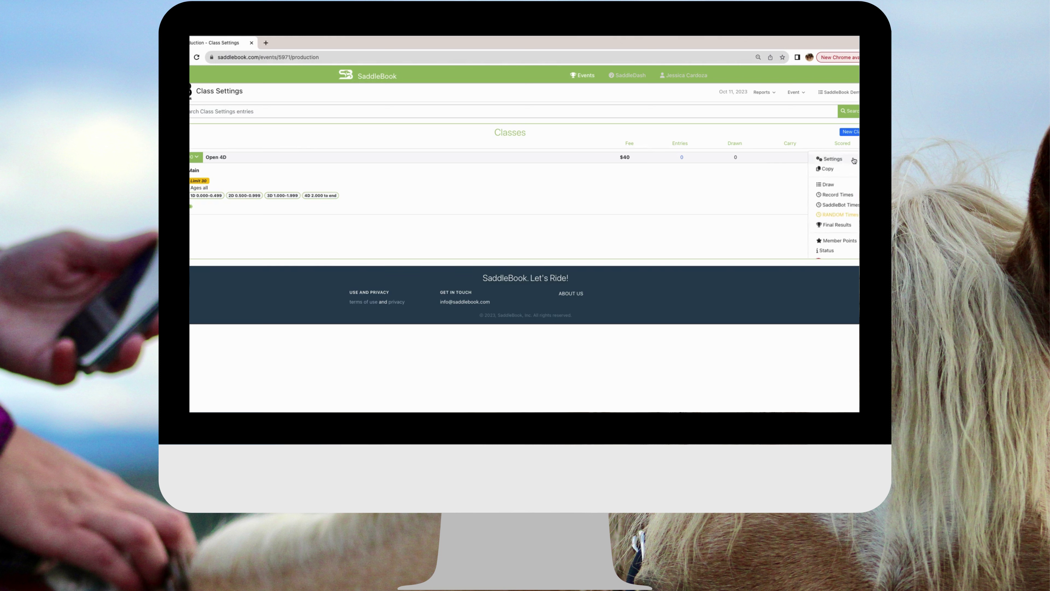
{"action": "left_click", "coordinate": [853, 159]}
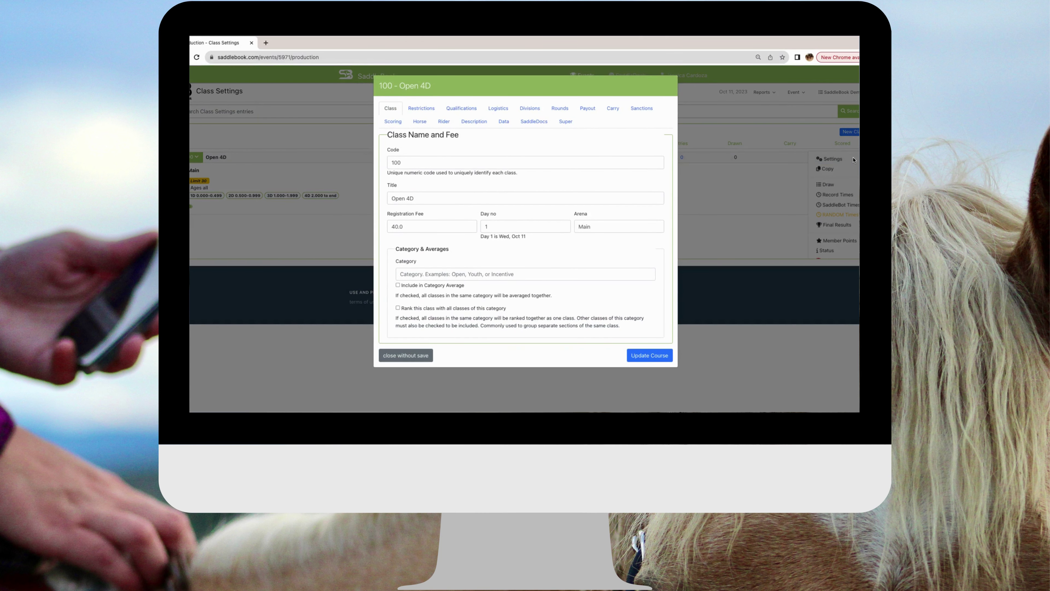